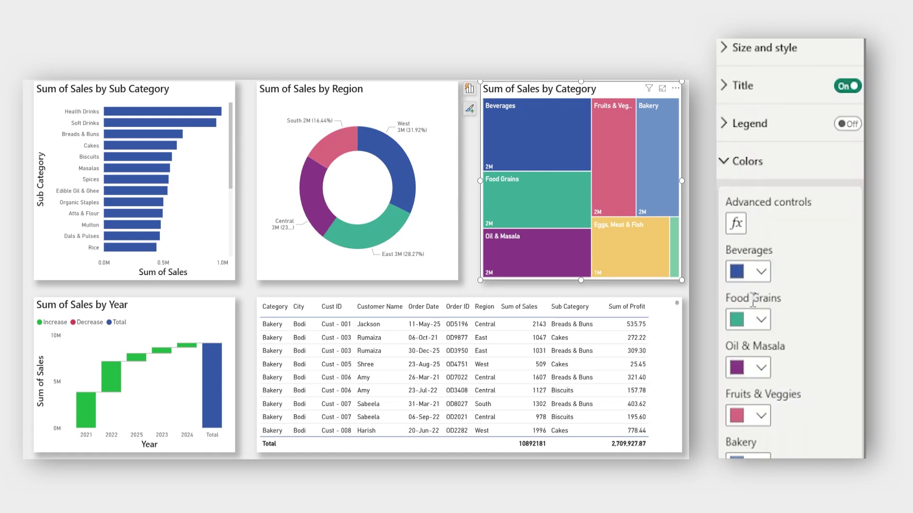
Check the Food Grains and Oil & Masala colour choices without changing either colour
{"action": "left_click", "coordinate": [761, 319]}
{"action": "key", "text": "Escape"}
{"action": "left_click", "coordinate": [760, 367]}
{"action": "left_click", "coordinate": [803, 344]}
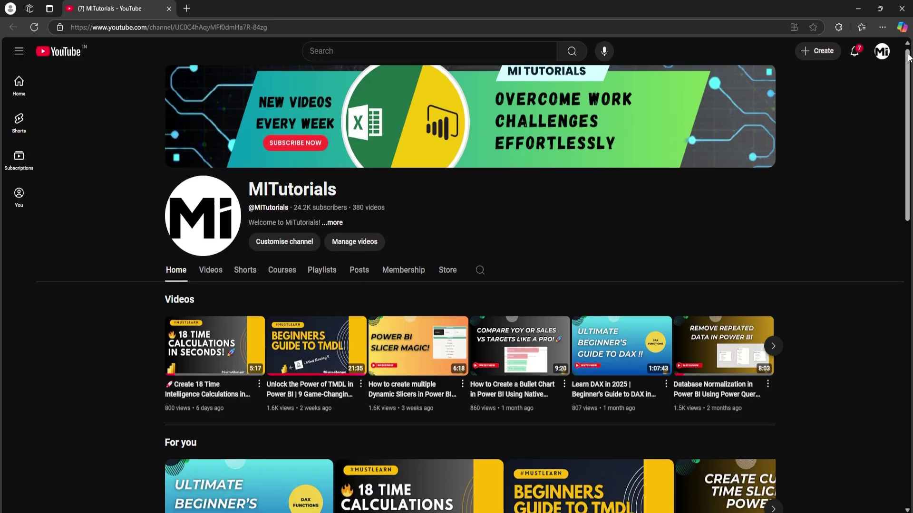
{"action": "left_click_drag", "start_coordinate": [909, 59], "coordinate": [910, 150]}
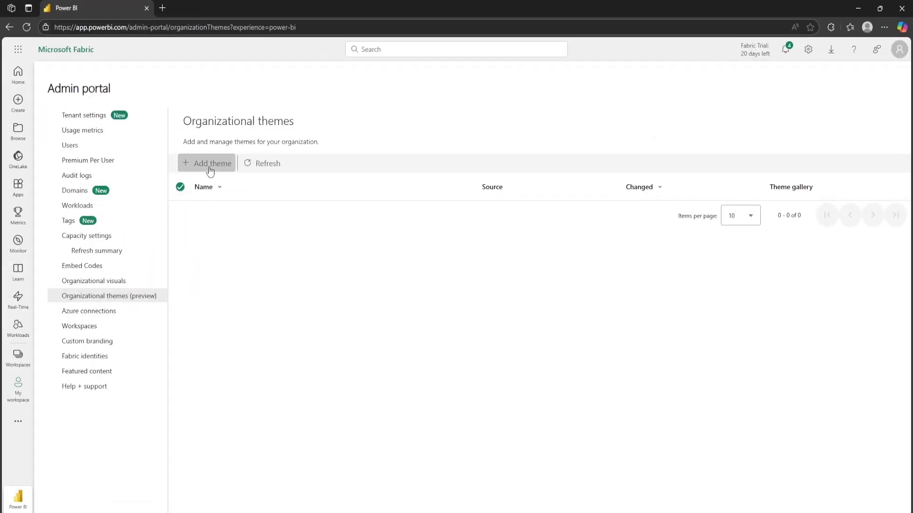
Upload the Org Theme JSON, enable it for the theme gallery, and apply the Custom theme
{"action": "left_click", "coordinate": [210, 164]}
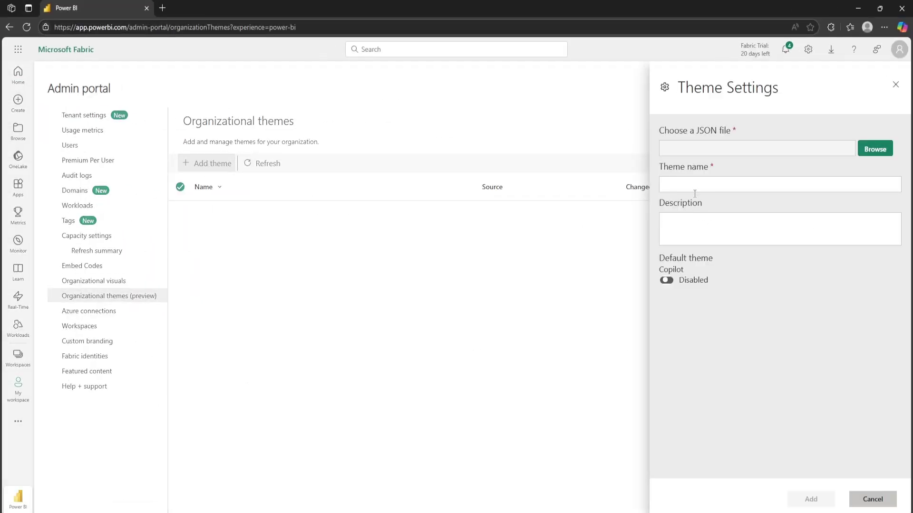
{"action": "left_click", "coordinate": [874, 148]}
{"action": "left_click", "coordinate": [109, 86]}
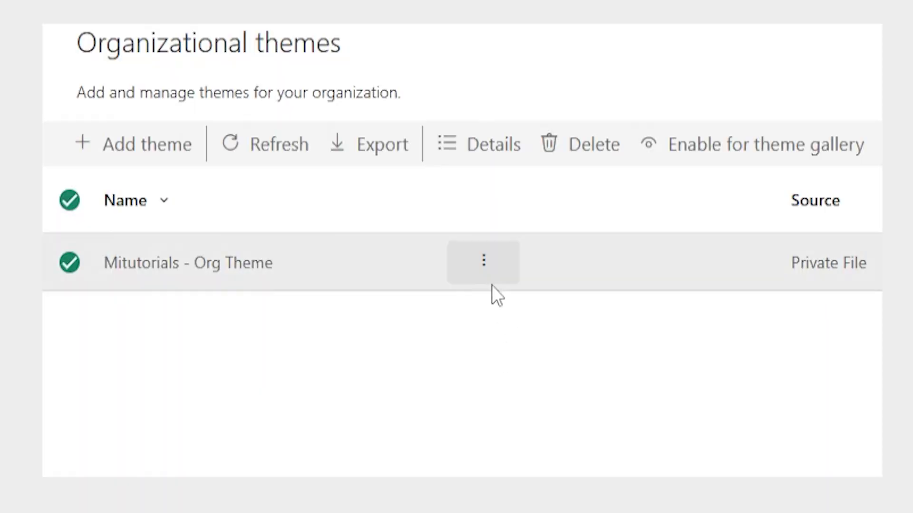
{"action": "left_click", "coordinate": [484, 269]}
{"action": "left_click", "coordinate": [533, 437]}
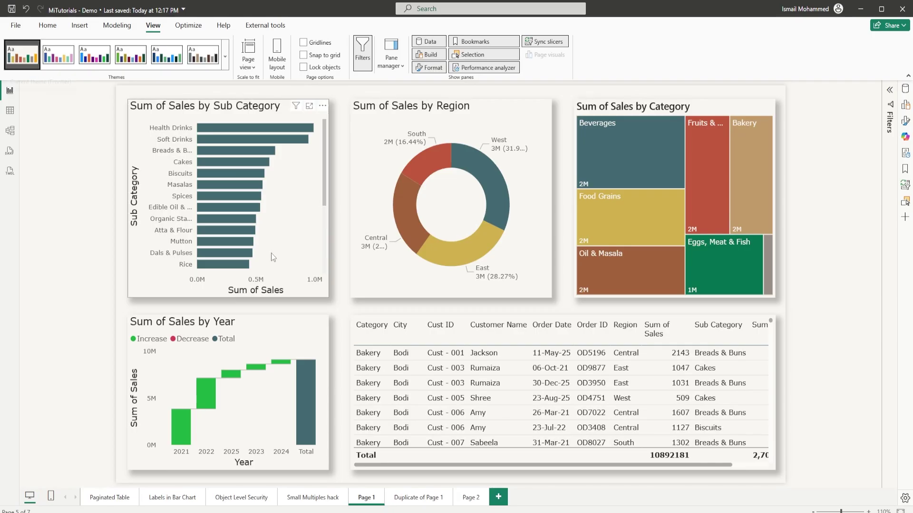
{"action": "left_click", "coordinate": [225, 56]}
{"action": "left_click", "coordinate": [40, 152]}
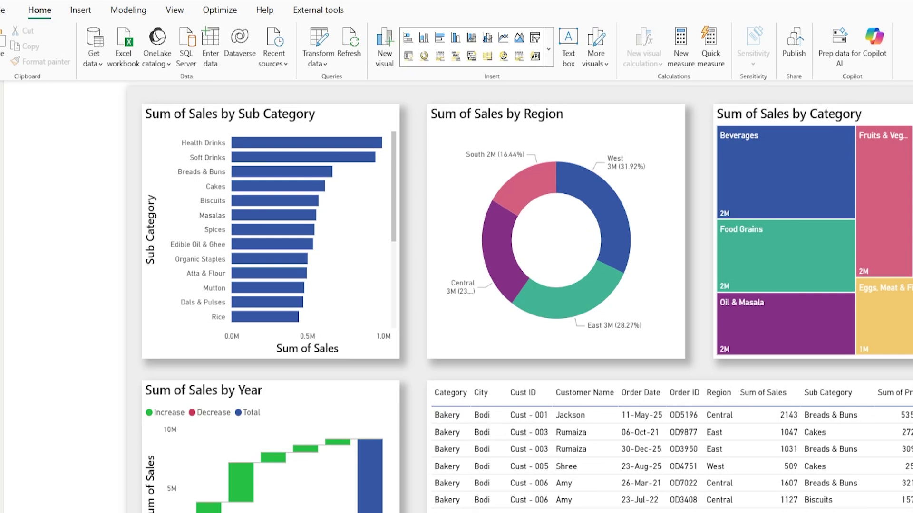
{"action": "left_click", "coordinate": [175, 14]}
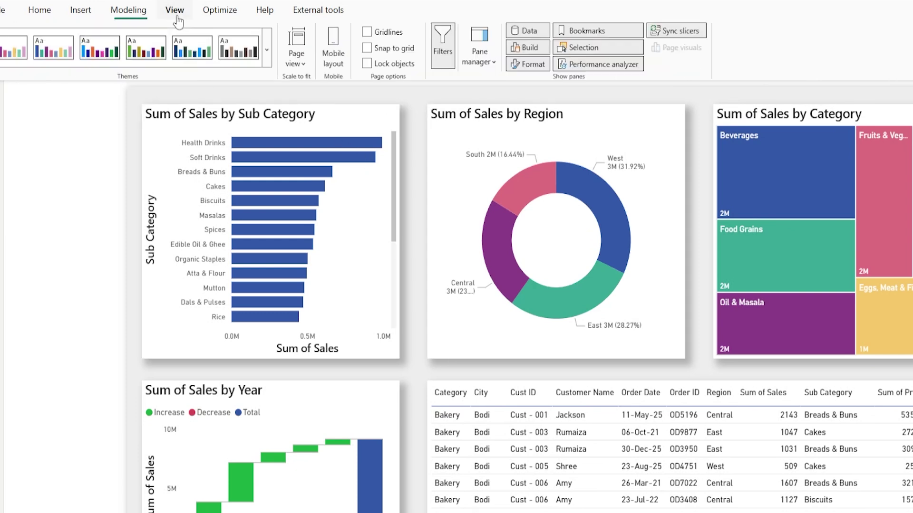
{"action": "left_click", "coordinate": [267, 50]}
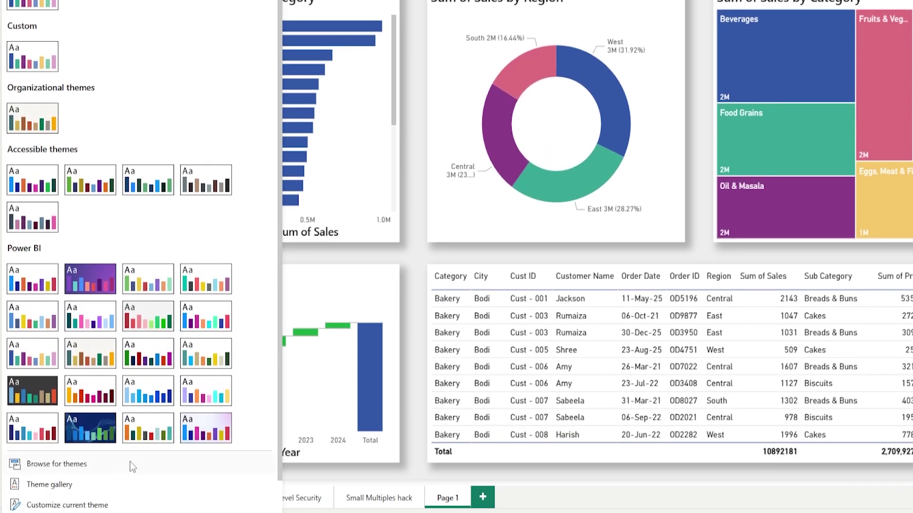
{"action": "scroll", "coordinate": [129, 461], "scroll_direction": "down", "scroll_amount": 3}
{"action": "left_click", "coordinate": [78, 467]}
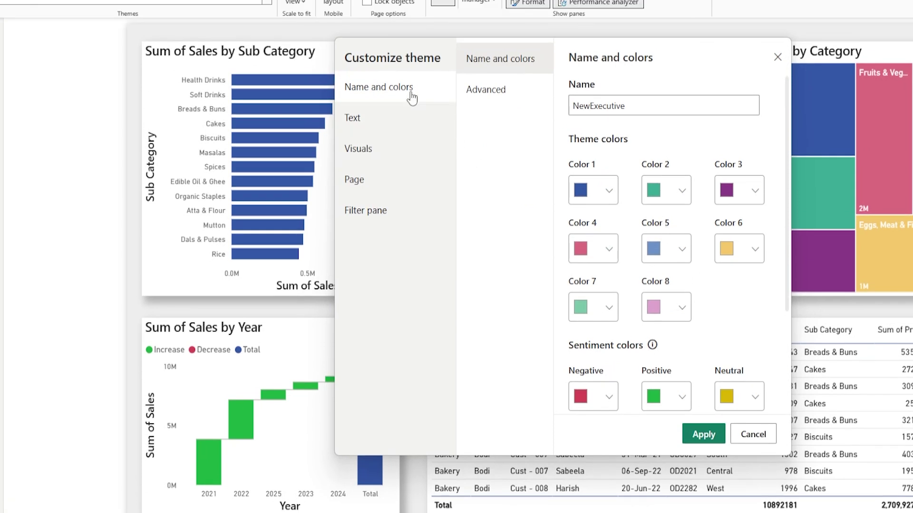
{"action": "left_click", "coordinate": [388, 121]}
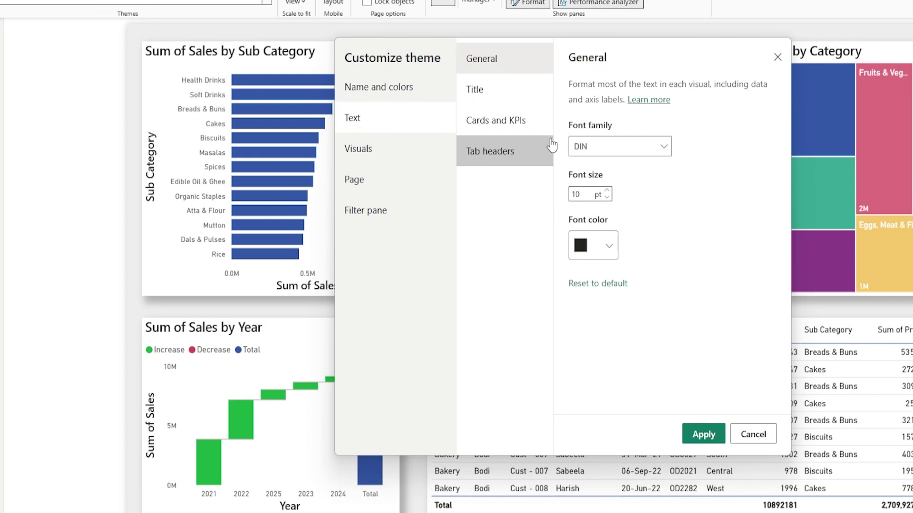
{"action": "left_click", "coordinate": [508, 128]}
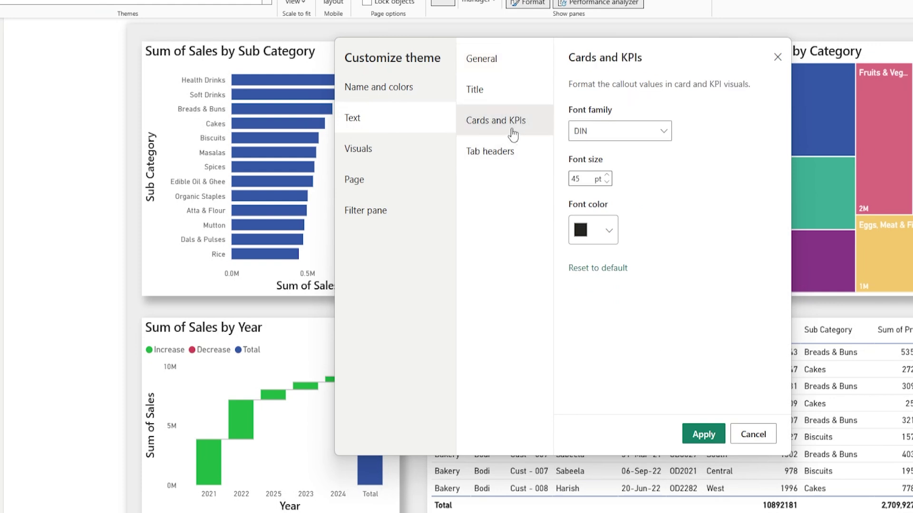
{"action": "left_click", "coordinate": [481, 88]}
{"action": "left_click", "coordinate": [494, 125]}
{"action": "left_click", "coordinate": [492, 153]}
{"action": "left_click", "coordinate": [381, 150]}
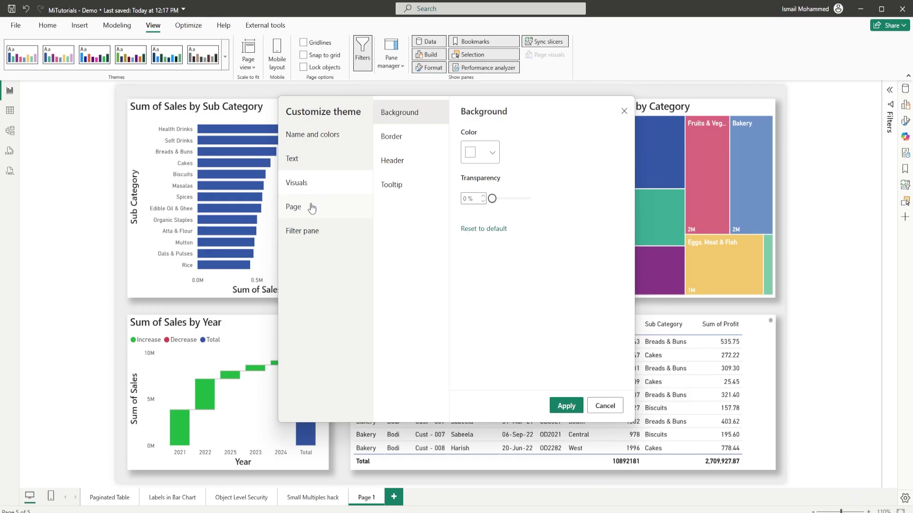
{"action": "left_click", "coordinate": [312, 208]}
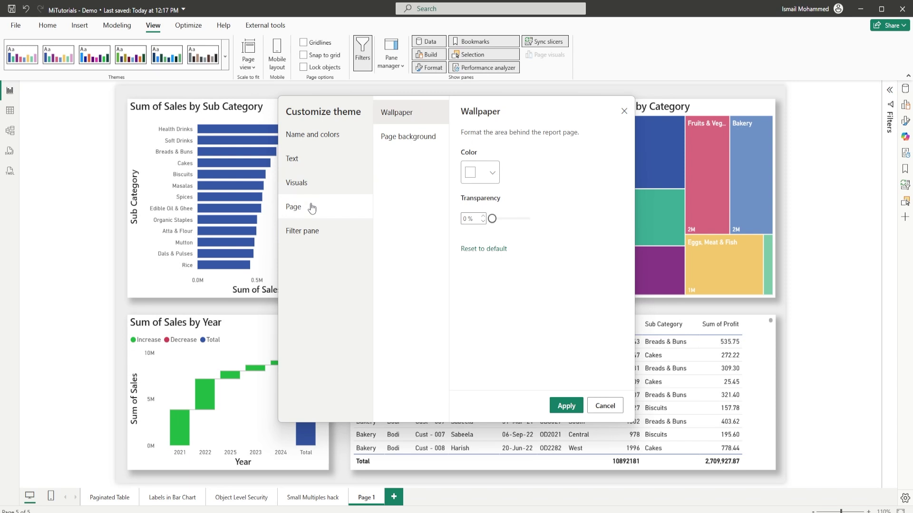
{"action": "key", "text": "Escape"}
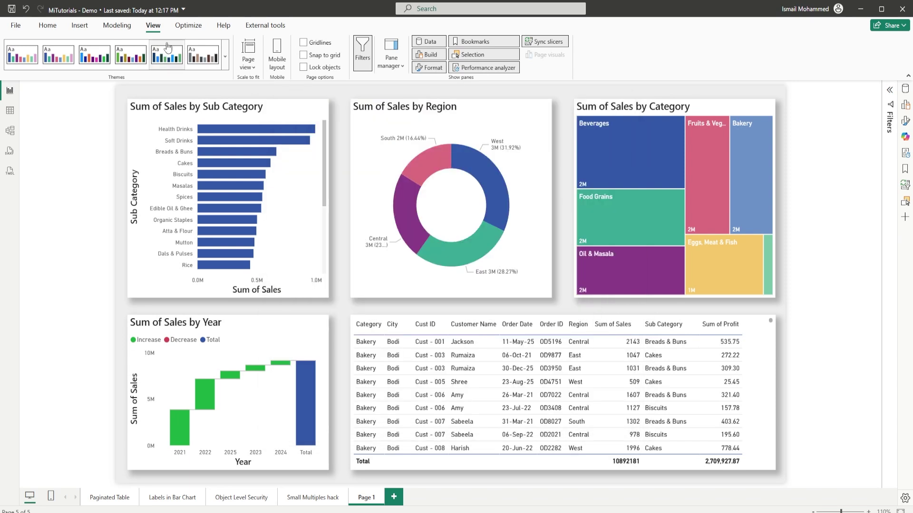
Save the current report theme as a JSON file named 'Mitutorials - Org Theme'
{"action": "left_click", "coordinate": [225, 56]}
{"action": "scroll", "coordinate": [141, 276], "scroll_direction": "down", "scroll_amount": 1}
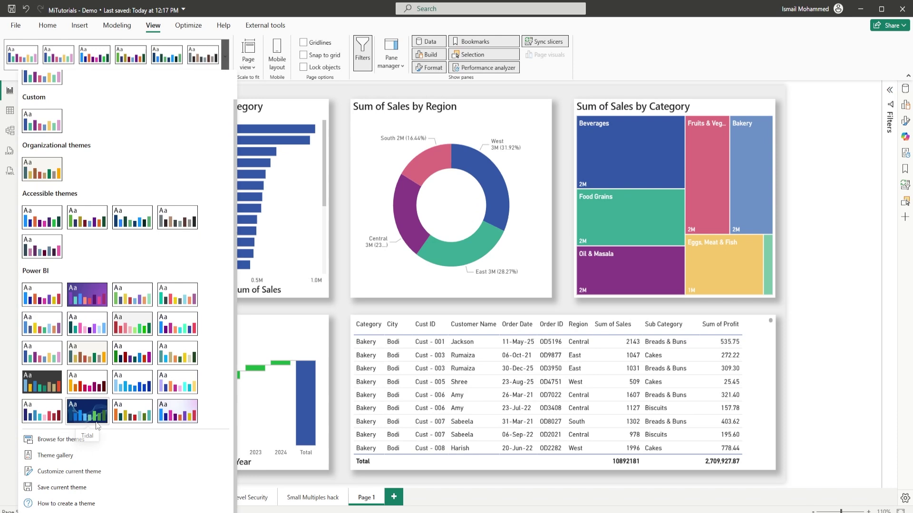
{"action": "left_click", "coordinate": [67, 491]}
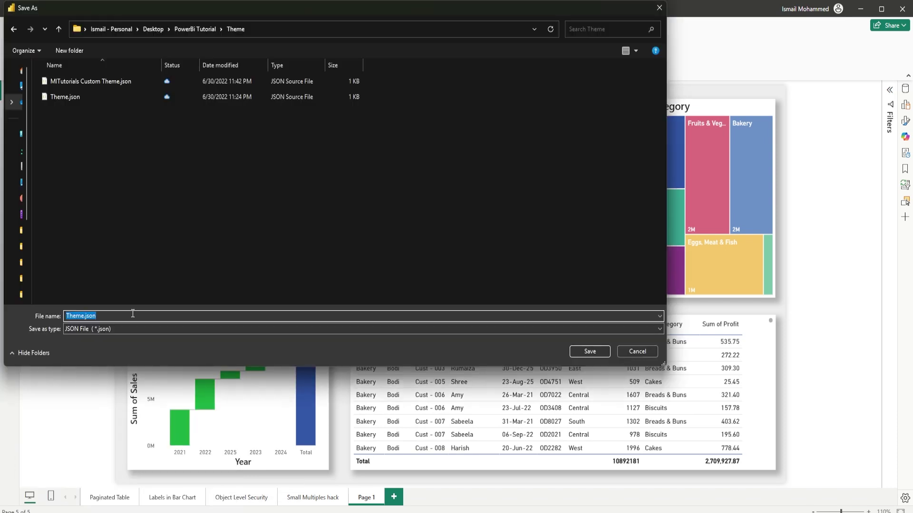
{"action": "type", "text": "Mitutor"}
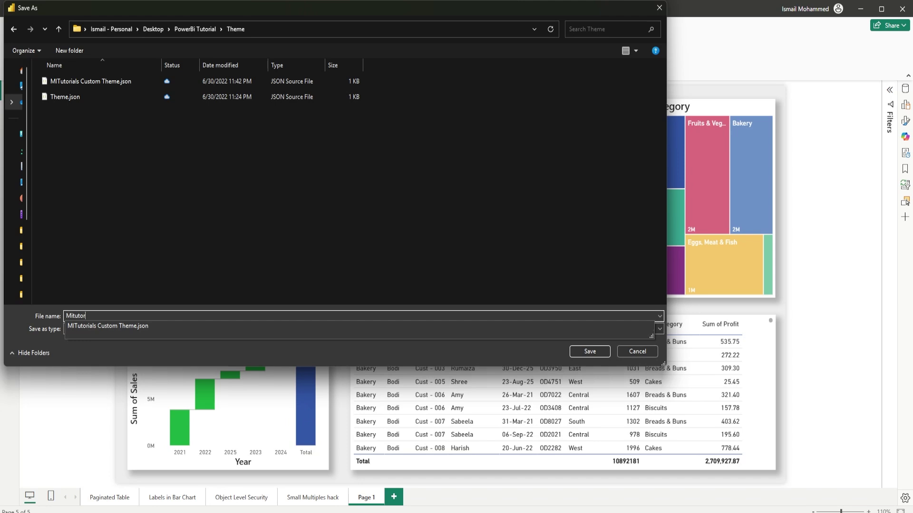
{"action": "type", "text": "ials - Org"}
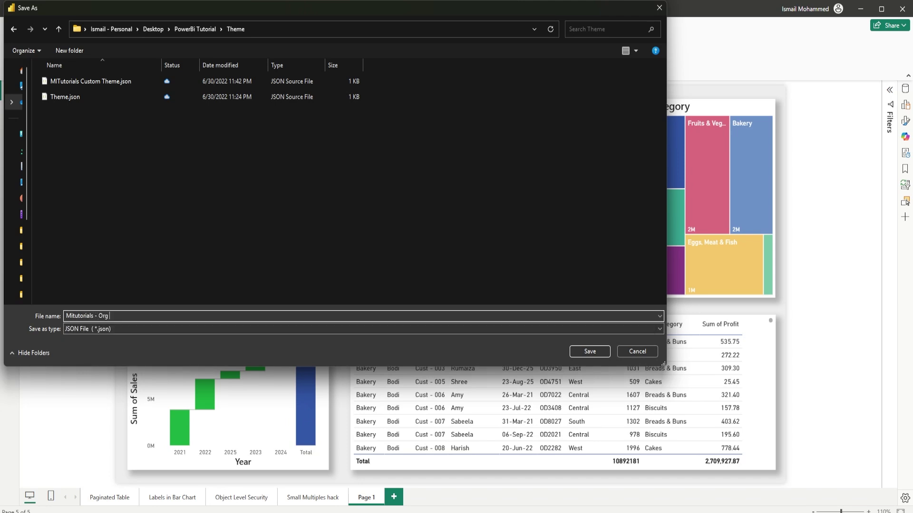
{"action": "type", "text": " Theme"}
Save the theme JSON, then add an organizational theme from the Mitutorials - Org Theme file
{"action": "left_click", "coordinate": [589, 352]}
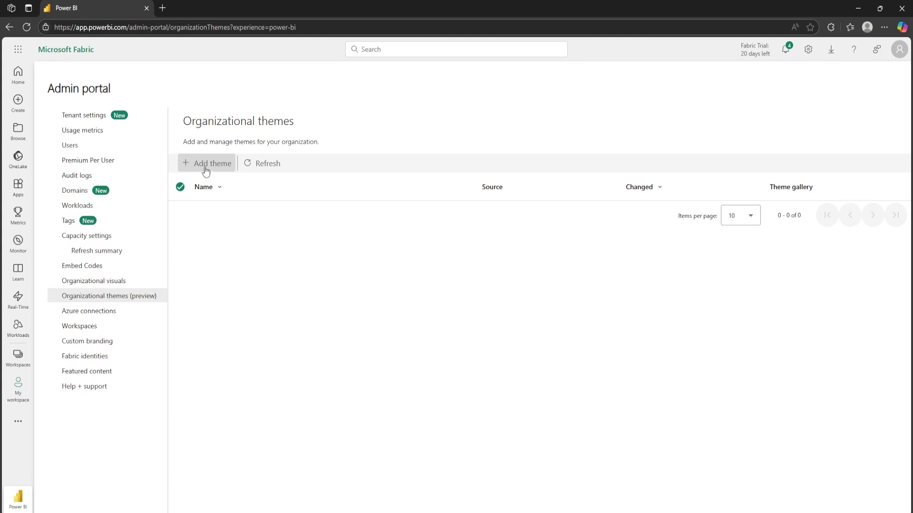
{"action": "left_click", "coordinate": [206, 171]}
{"action": "left_click", "coordinate": [876, 153]}
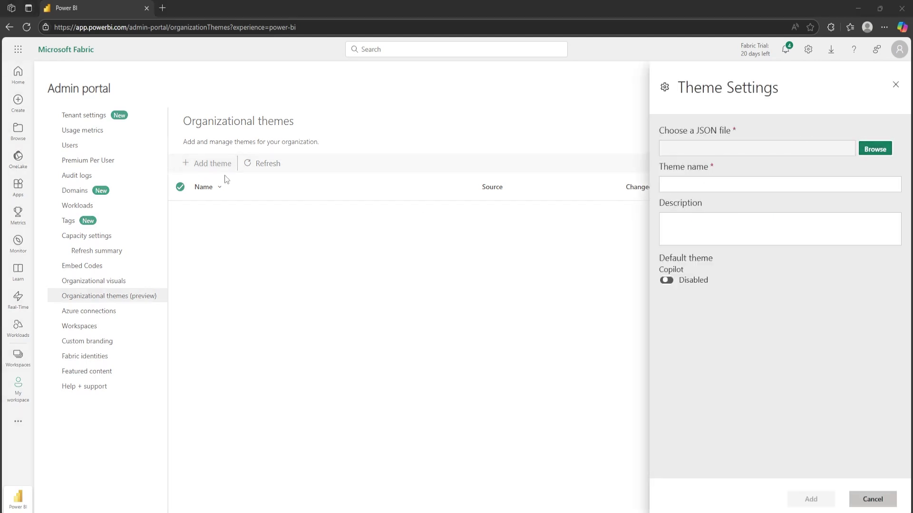
{"action": "double_click", "coordinate": [79, 85]}
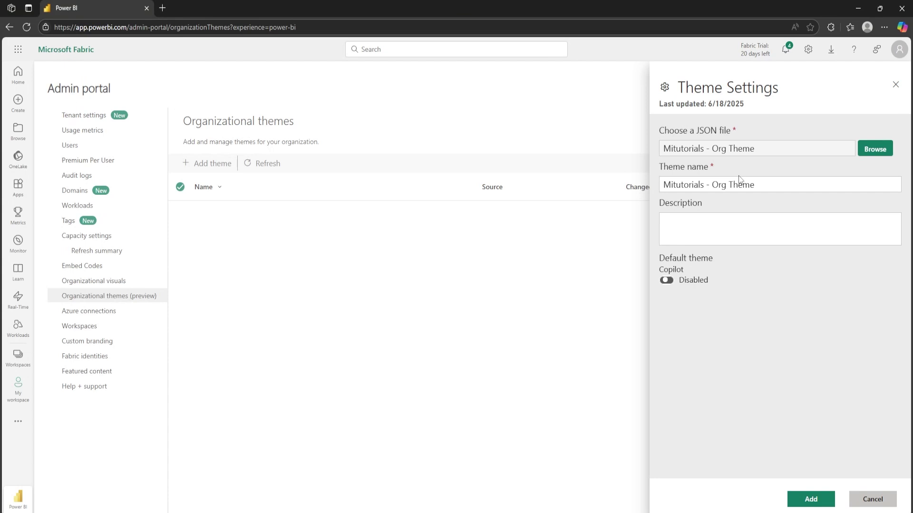
Edit the theme's name and description, save it, and enable it for the theme gallery
{"action": "left_click_drag", "start_coordinate": [755, 185], "coordinate": [663, 185]}
{"action": "left_click", "coordinate": [701, 224]}
{"action": "left_click", "coordinate": [813, 497]}
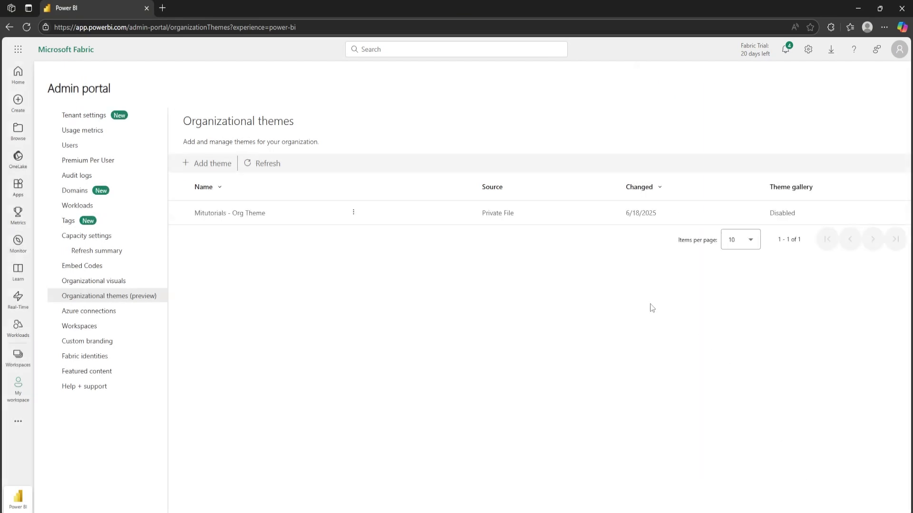
{"action": "left_click", "coordinate": [353, 212]}
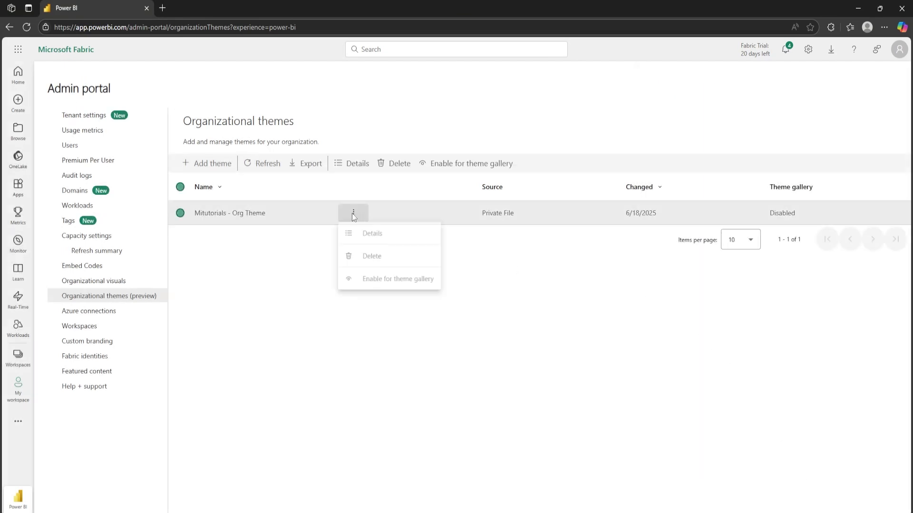
{"action": "left_click", "coordinate": [374, 285]}
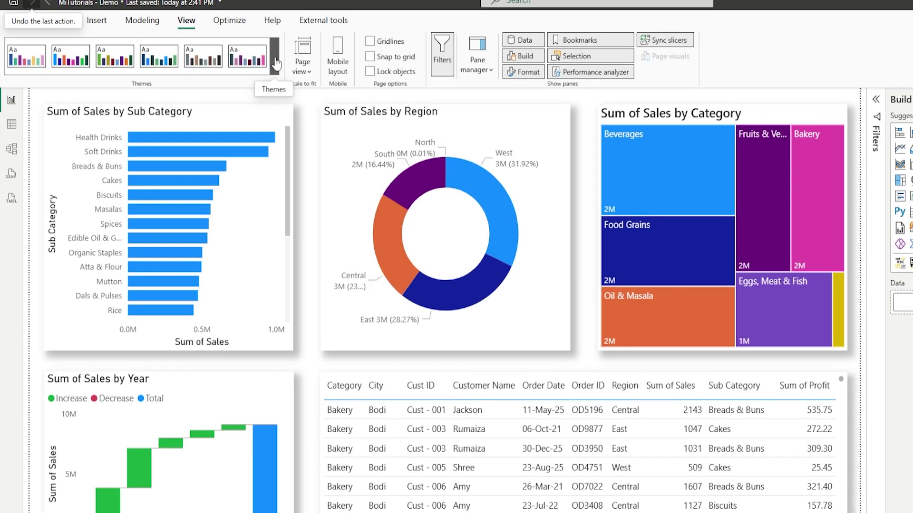
Apply Mitutorials - Org Theme to all visuals and check the theme colour's hex value
{"action": "left_click", "coordinate": [212, 52]}
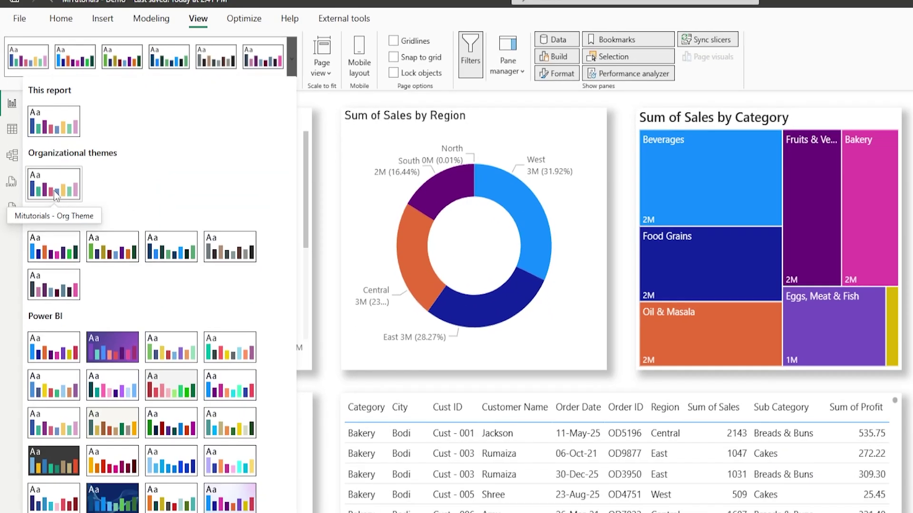
{"action": "left_click", "coordinate": [53, 190]}
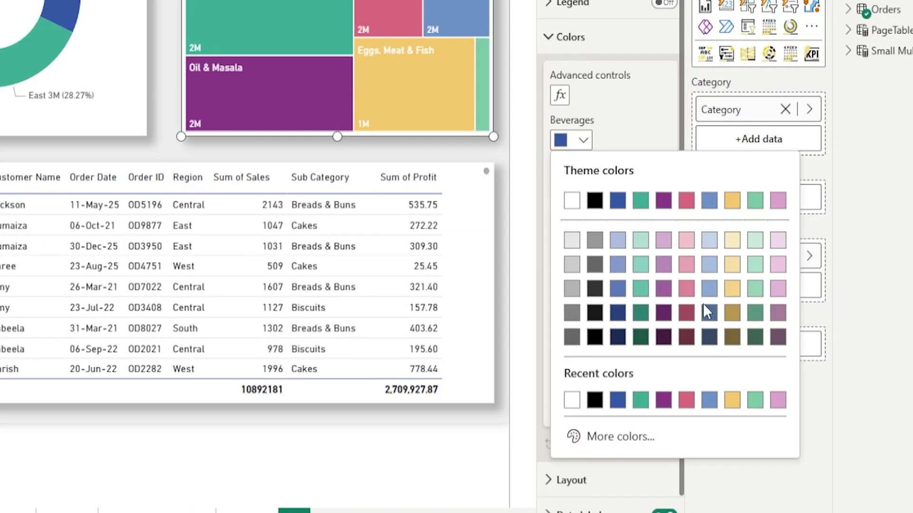
{"action": "left_click", "coordinate": [619, 437]}
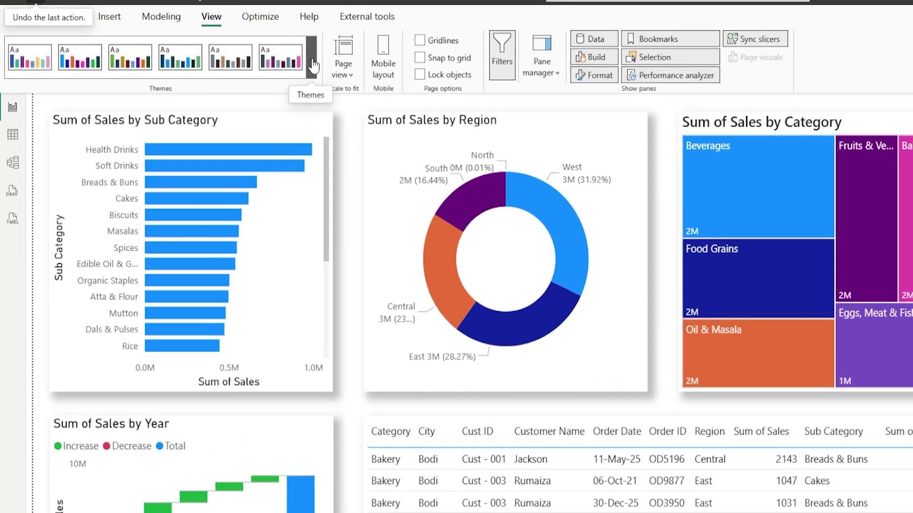
{"action": "left_click", "coordinate": [311, 57]}
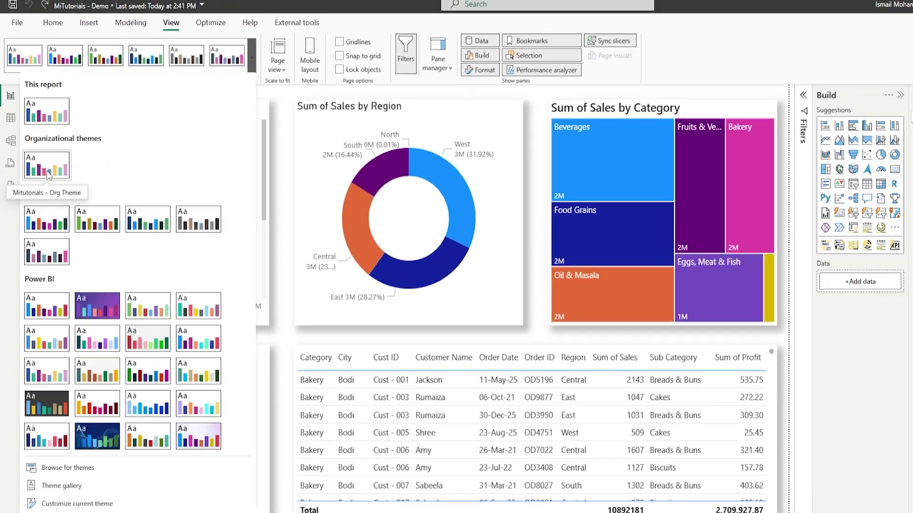
{"action": "left_click", "coordinate": [71, 240]}
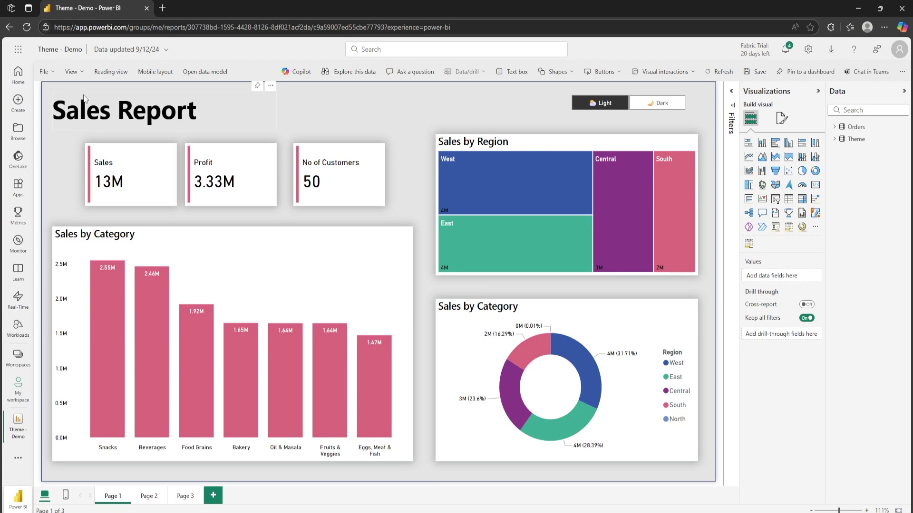
Apply Mitutorials - Org Theme to the web Sales Report from the View theme list
{"action": "left_click", "coordinate": [76, 72]}
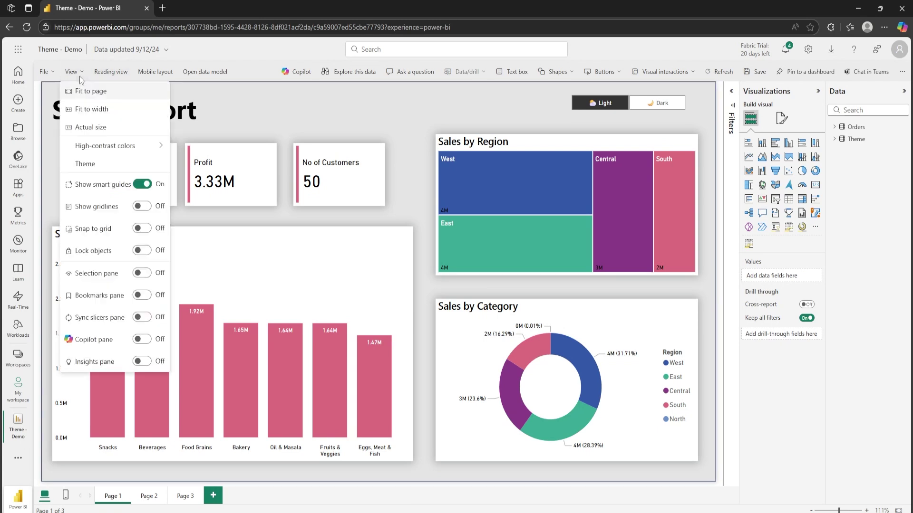
{"action": "left_click", "coordinate": [100, 162]}
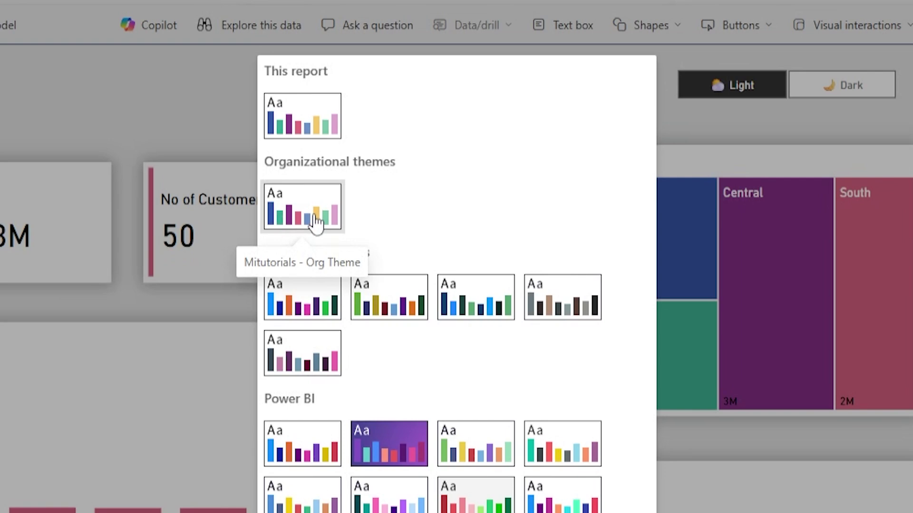
{"action": "left_click", "coordinate": [315, 221]}
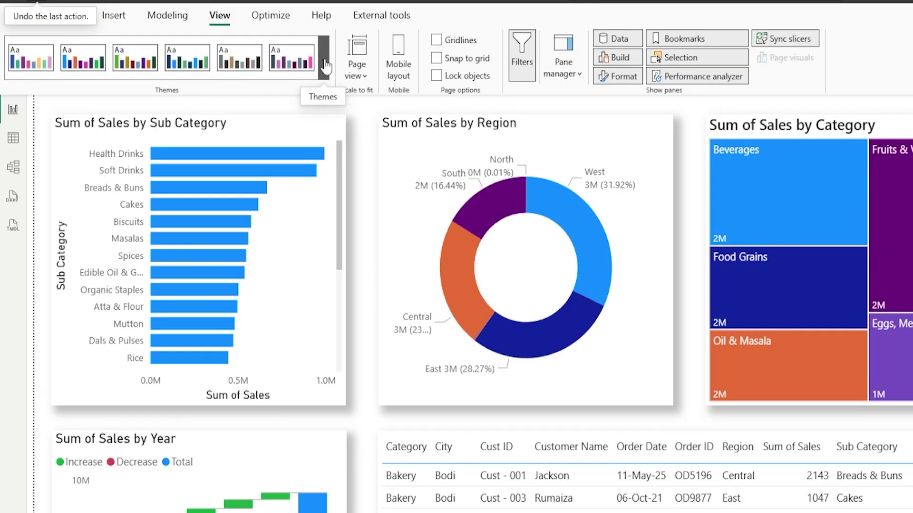
{"action": "left_click", "coordinate": [326, 74]}
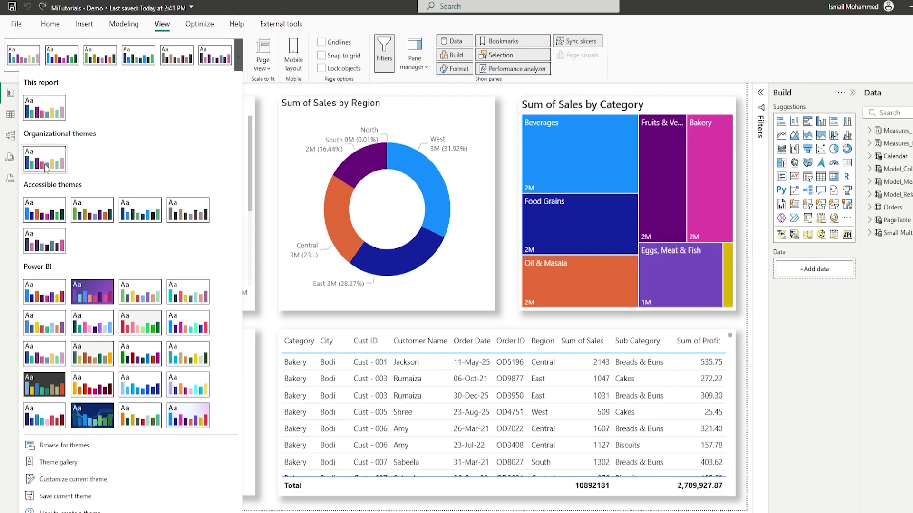
Apply the organizational theme to the visuals and view the Mitutorials - Org Theme details
{"action": "left_click", "coordinate": [69, 242]}
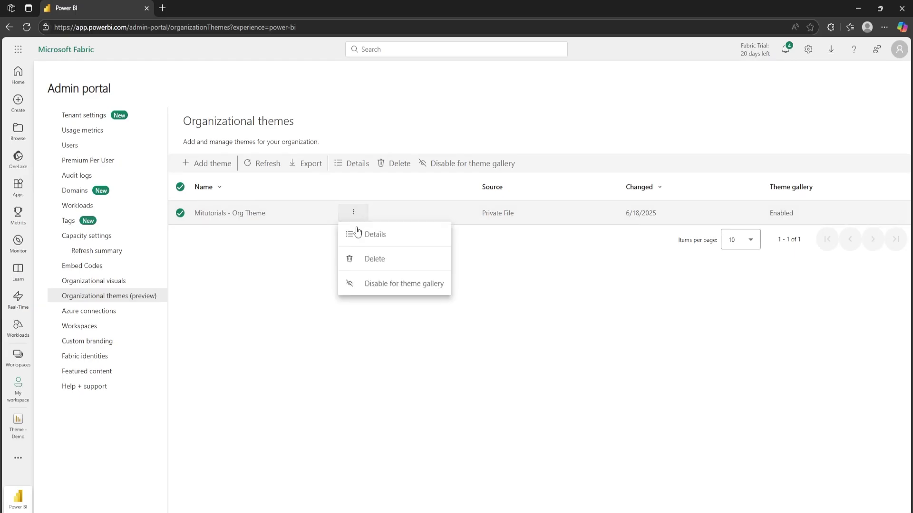
{"action": "left_click", "coordinate": [368, 237]}
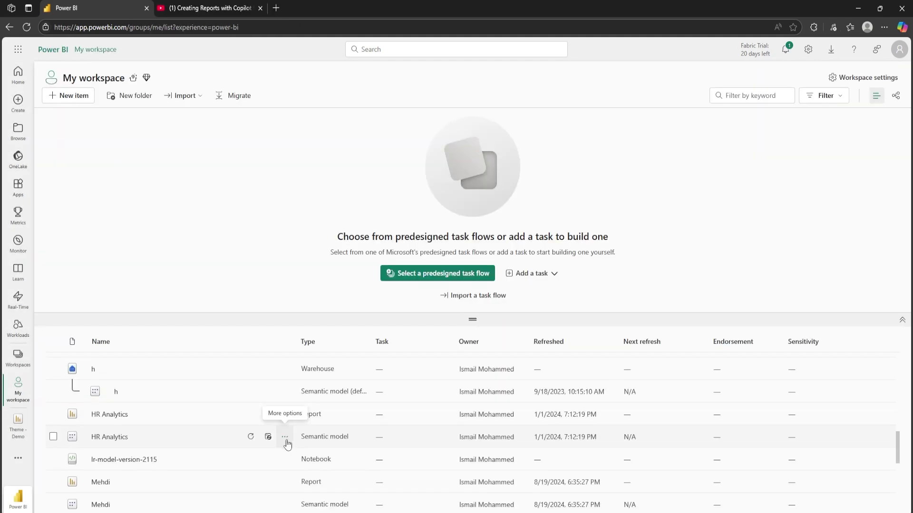
Auto-create a report from the HR Analytics semantic model and open the generated report
{"action": "left_click", "coordinate": [284, 437]}
{"action": "left_click", "coordinate": [307, 164]}
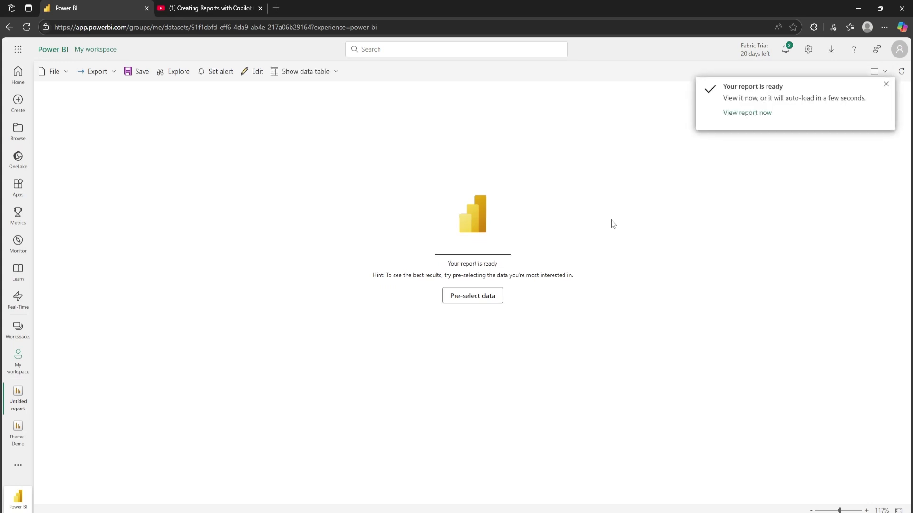
{"action": "left_click", "coordinate": [733, 119]}
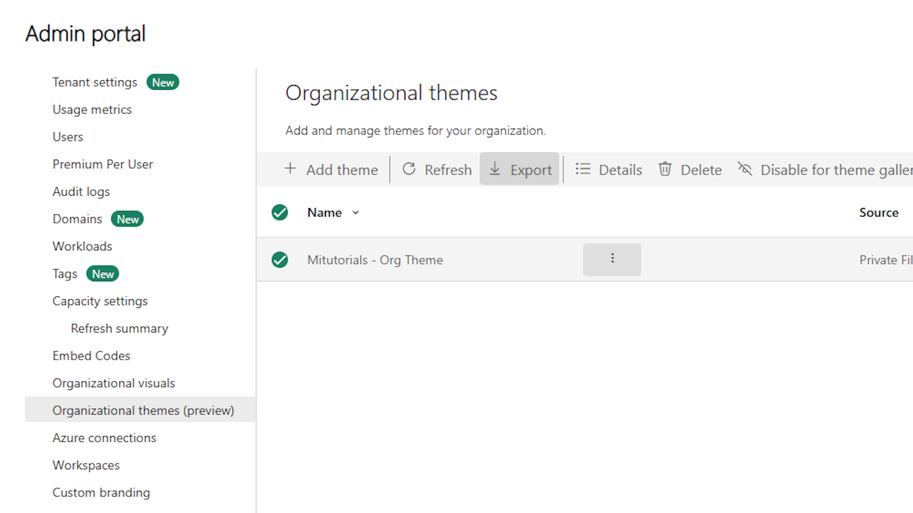